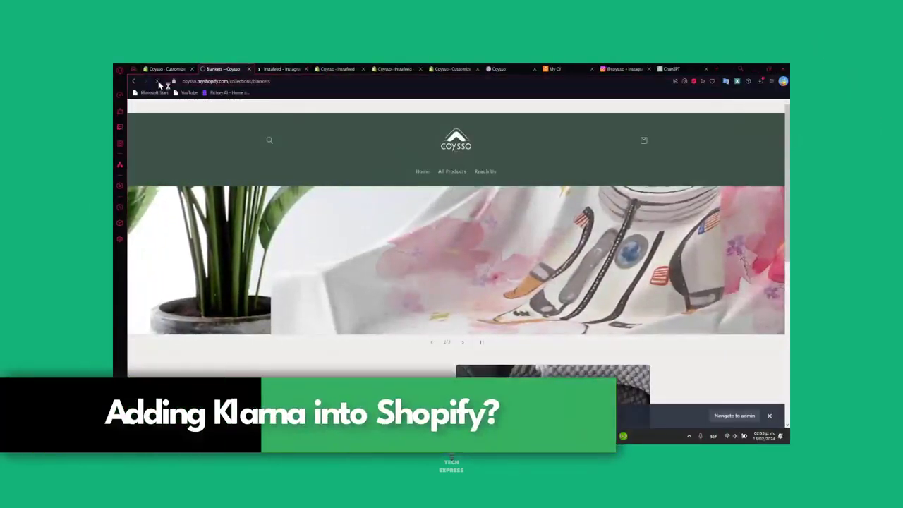
Leave the Blankets collection storefront and go to the store admin's Home page.
scroll(614, 226, "down", 4)
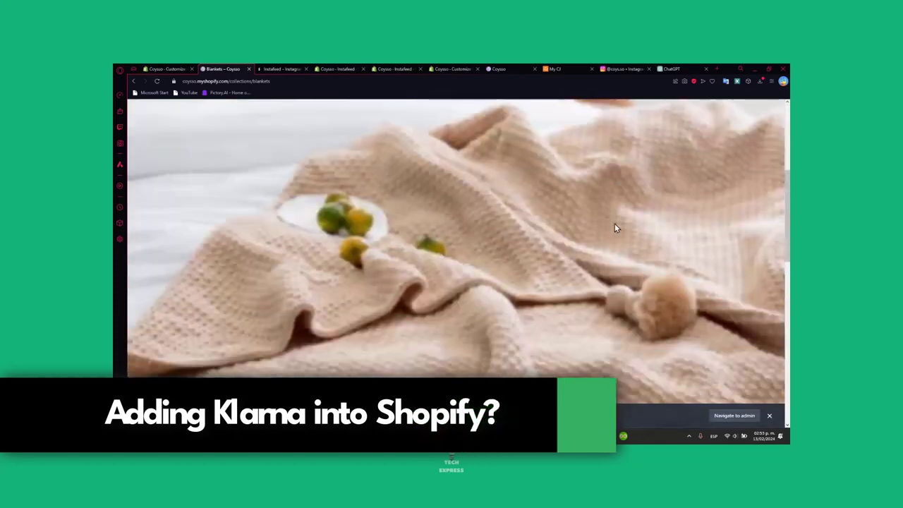
scroll(616, 228, "down", 6)
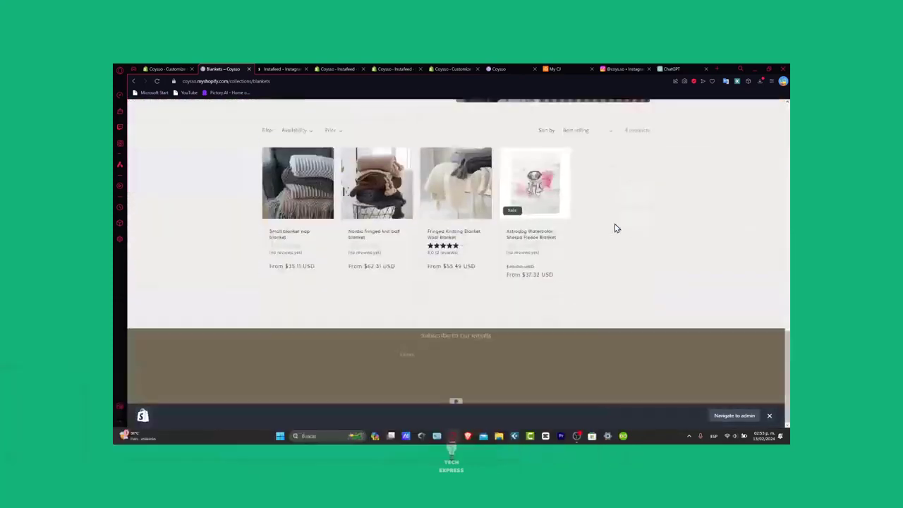
scroll(615, 228, "up", 10)
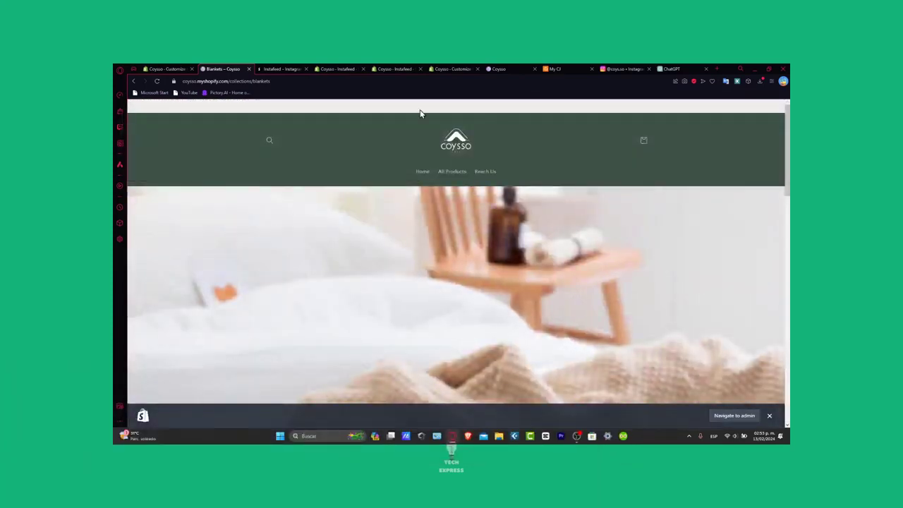
left_click(337, 69)
left_click(150, 131)
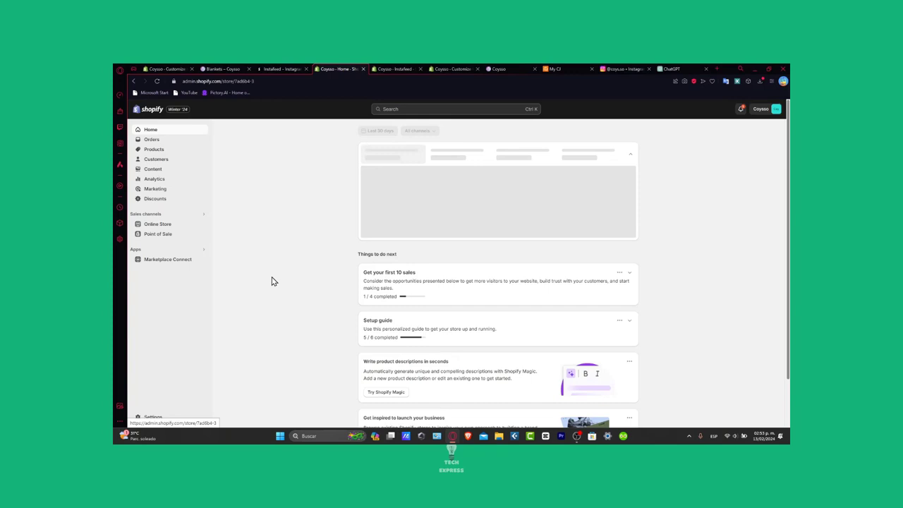
Go to Settings > Payments, where PayPal is listed as active with a 2% fee.
left_click(629, 323)
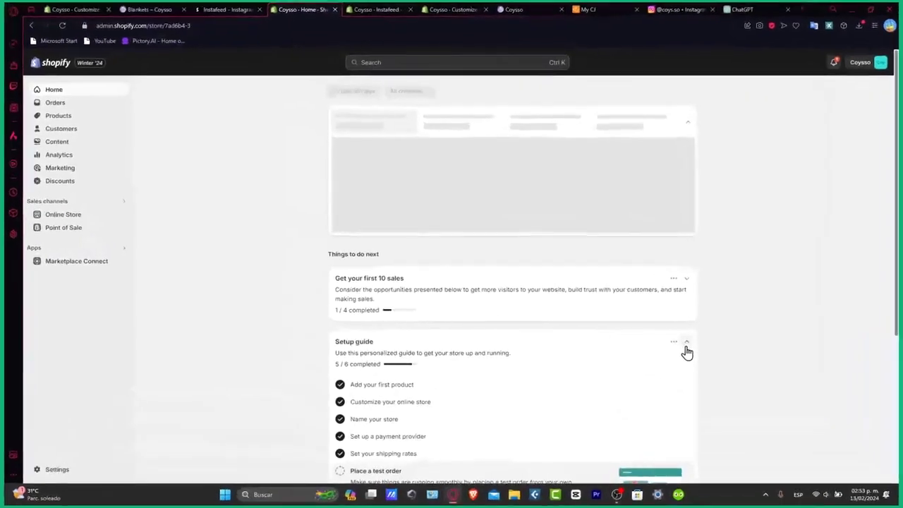
scroll(689, 354, "down", 2)
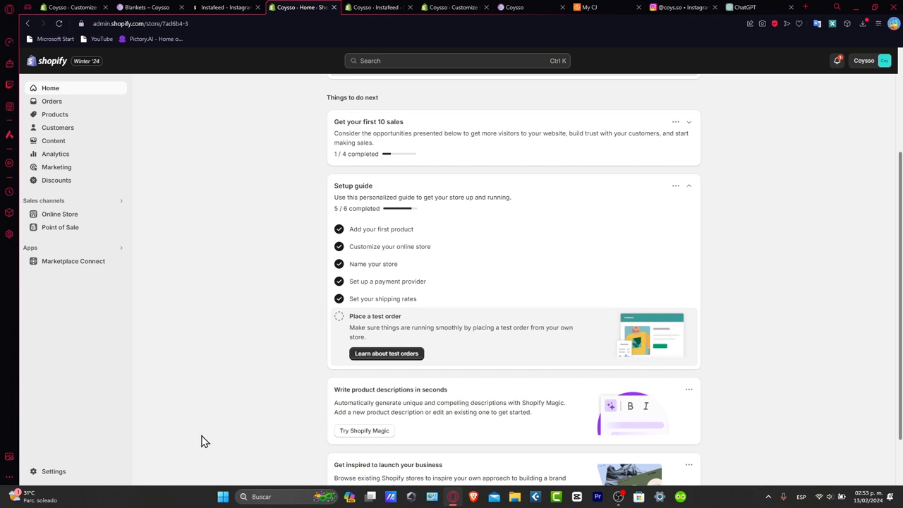
left_click(53, 471)
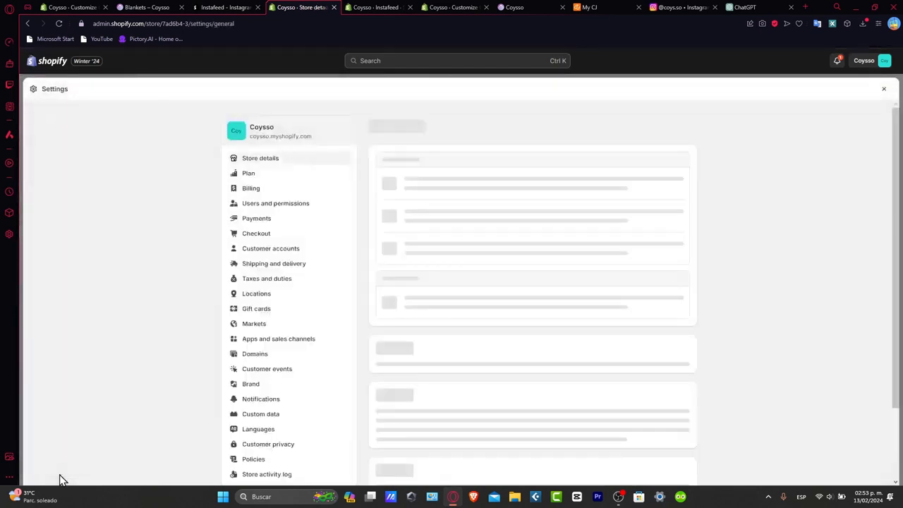
left_click(280, 226)
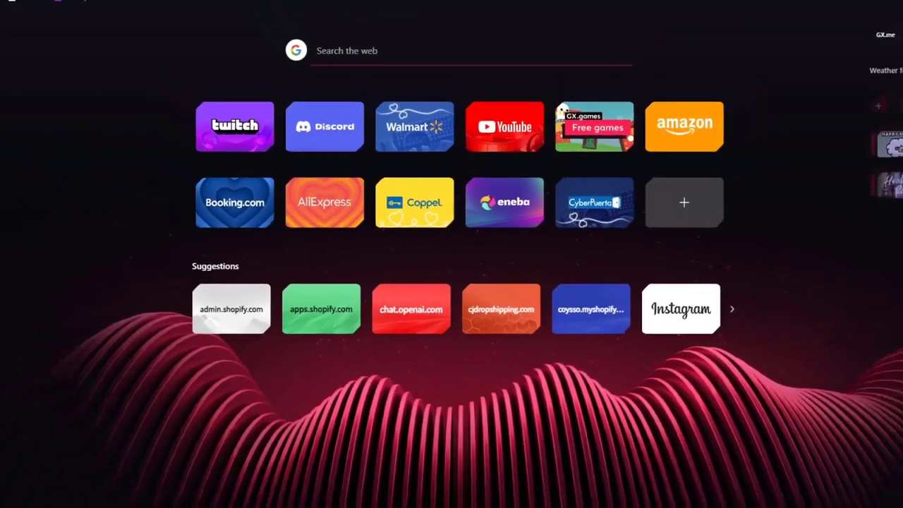
Search 'klarna', go to klarna.com's business login and submit the signup form.
type("klarna")
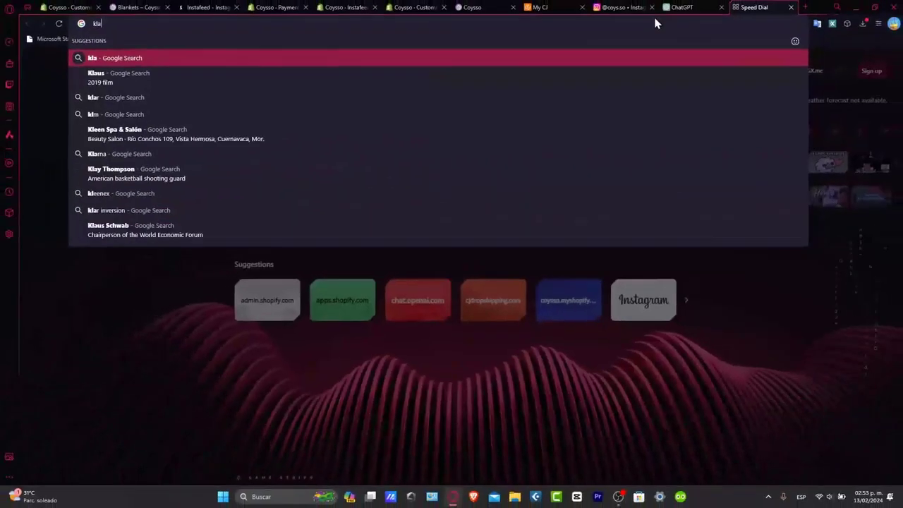
key("Return")
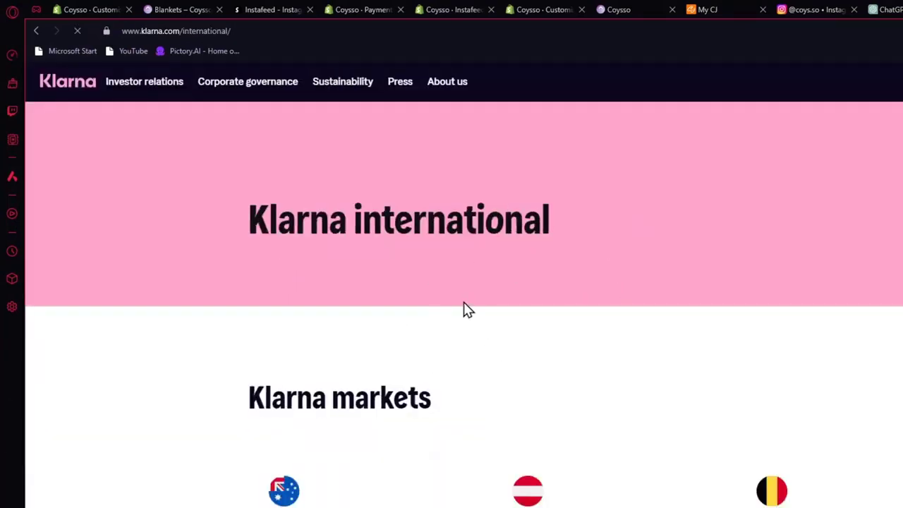
scroll(441, 298, "down", 3)
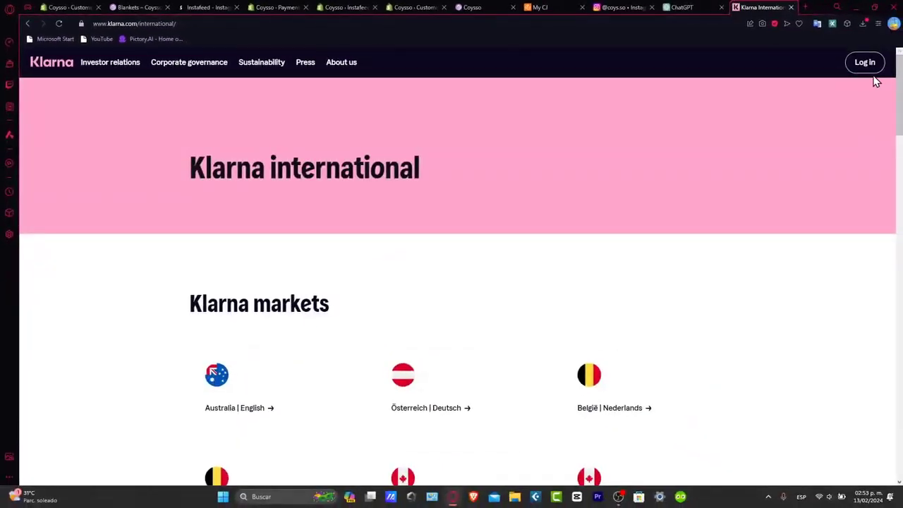
left_click(902, 66)
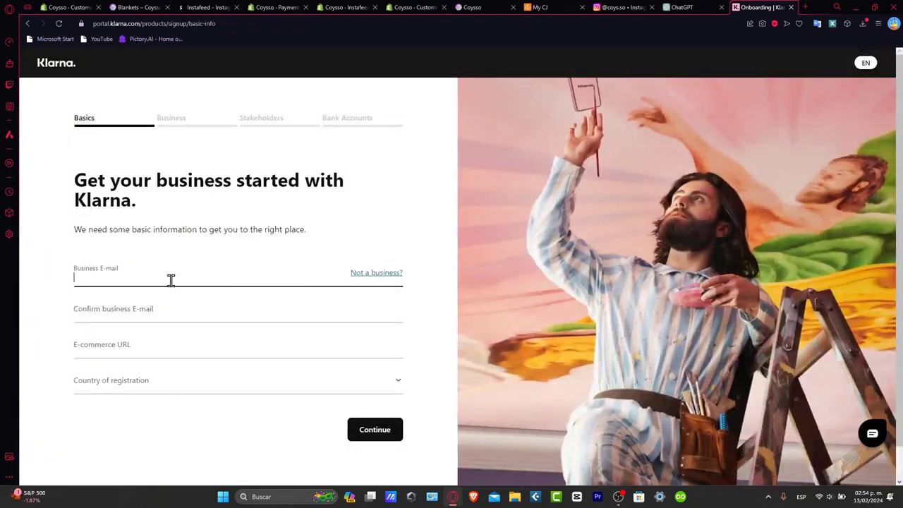
left_click(163, 304)
left_click(163, 279)
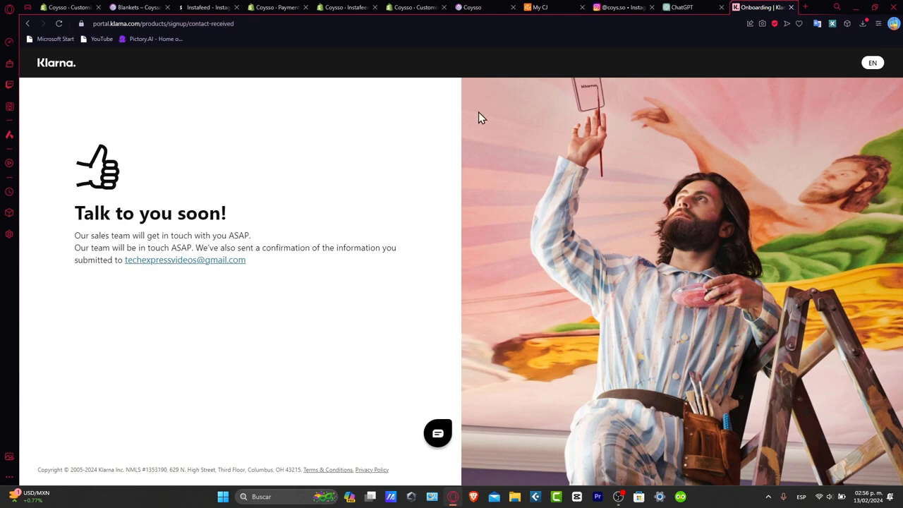
Close the Instafeed and theme editor tabs, keeping the Payments settings tab.
left_click(395, 7)
left_click(357, 7)
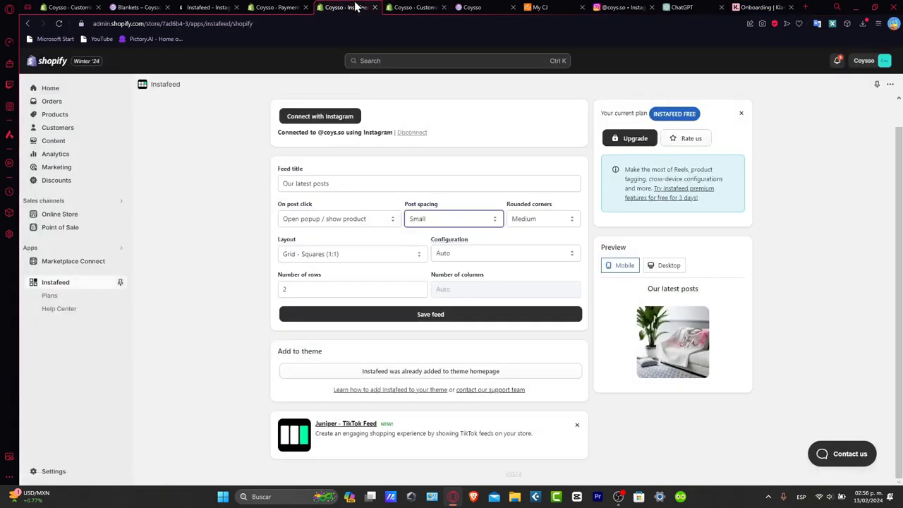
left_click(303, 7)
left_click(375, 7)
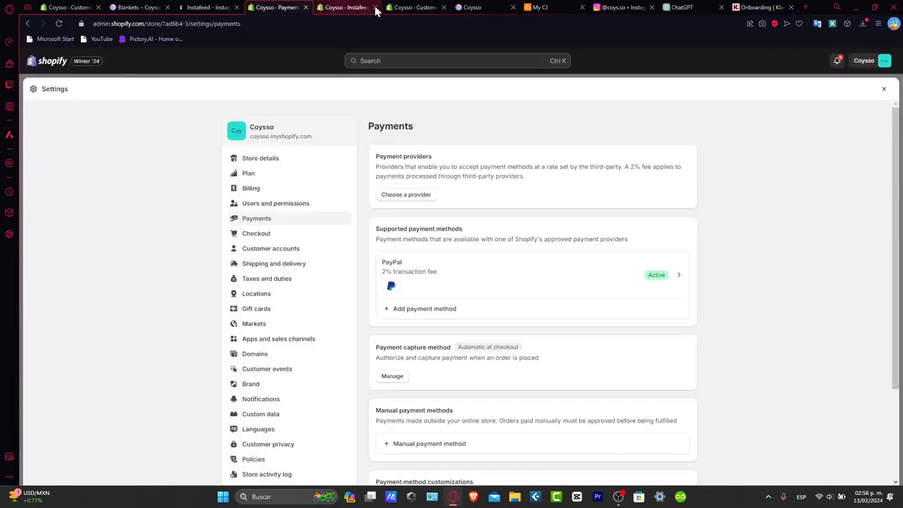
left_click(375, 7)
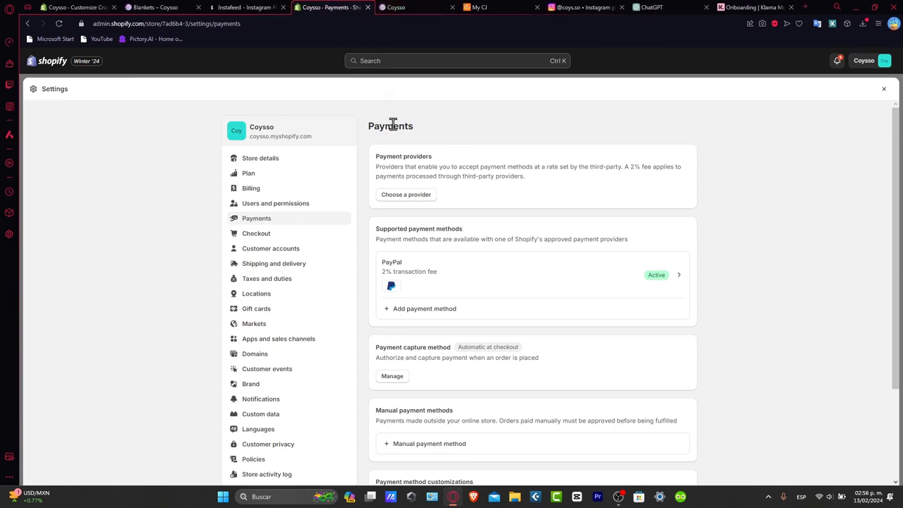
Search third-party payment providers for 'klarna', then return to Payments settings.
left_click(419, 194)
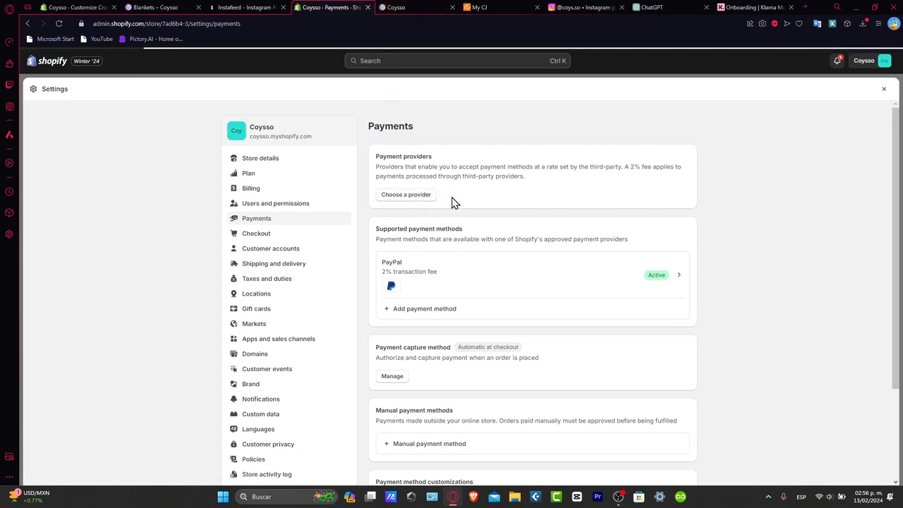
left_click(483, 159)
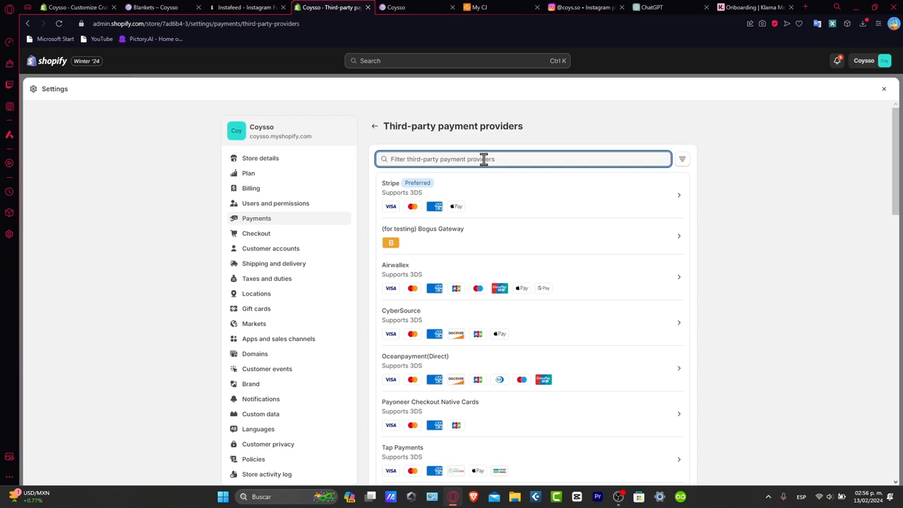
type("klarna")
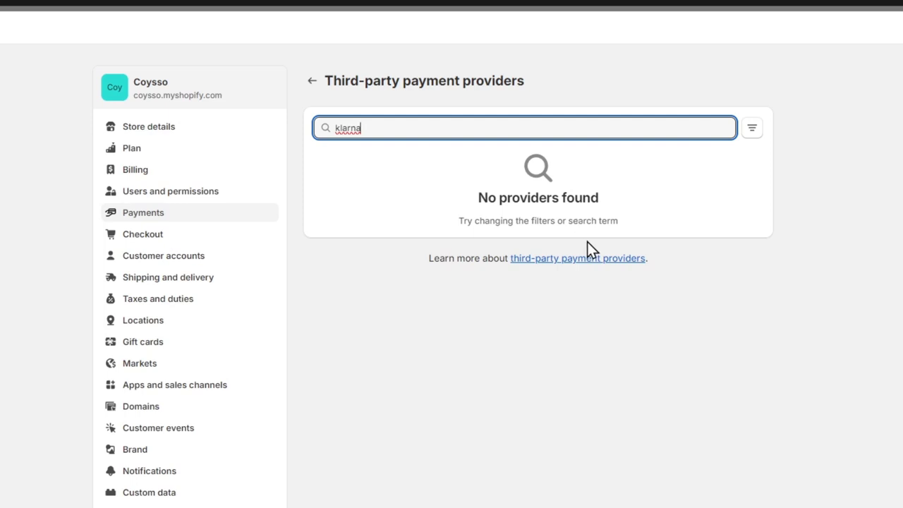
left_click(314, 81)
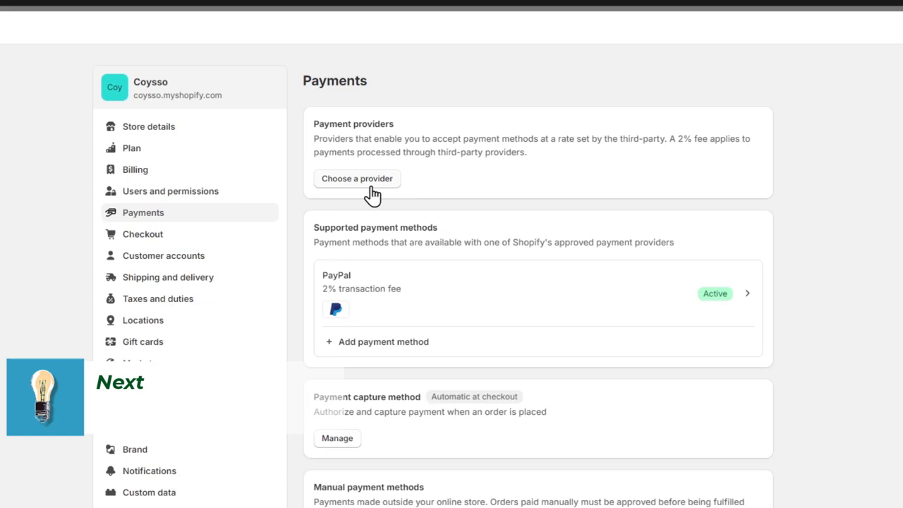
Filter providers by Google Pay, Apple Pay, American Express, Visa and Mastercard, leaving Airwallex.
left_click(365, 184)
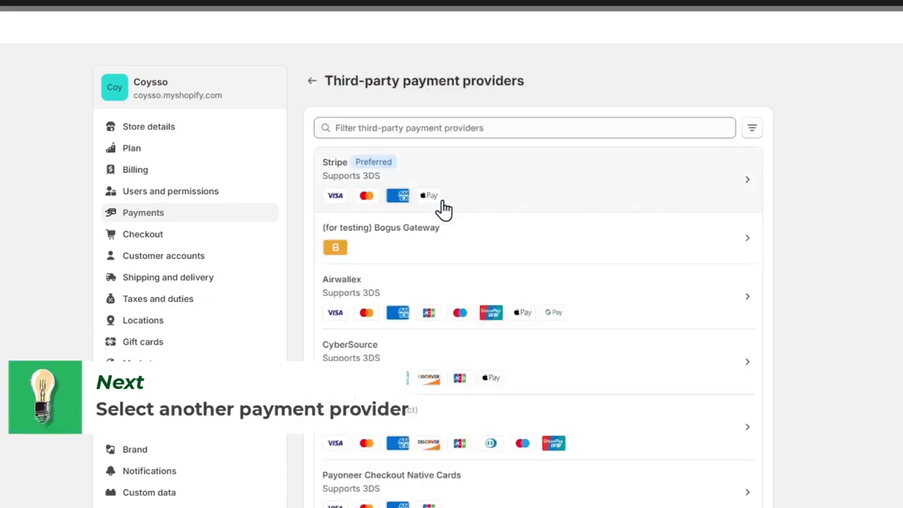
left_click(753, 129)
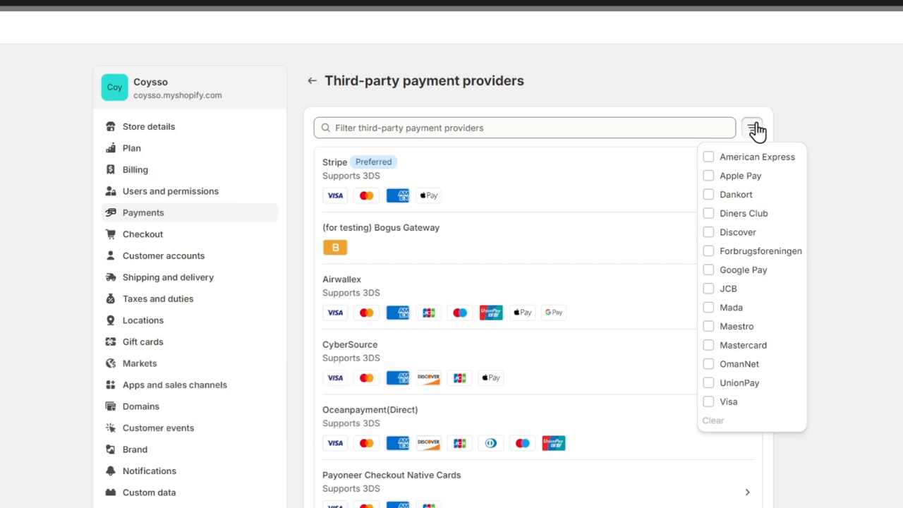
left_click(740, 271)
left_click(749, 179)
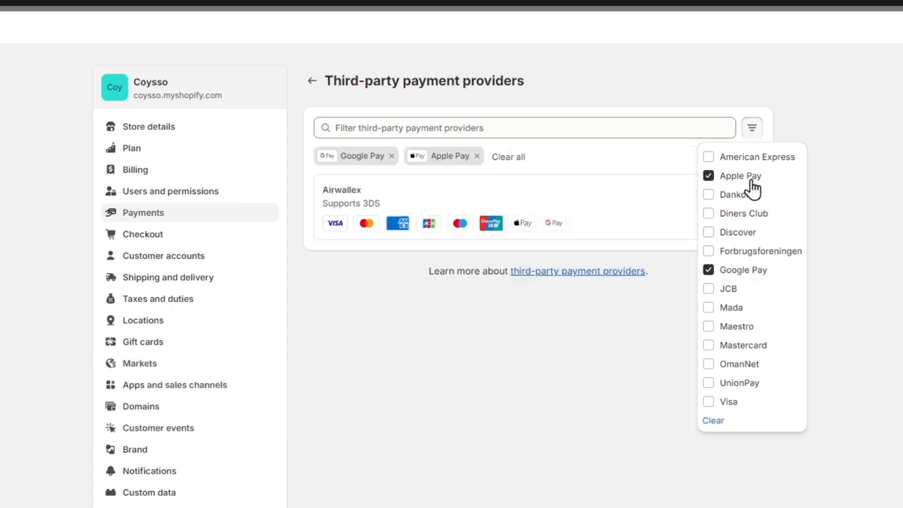
left_click(780, 162)
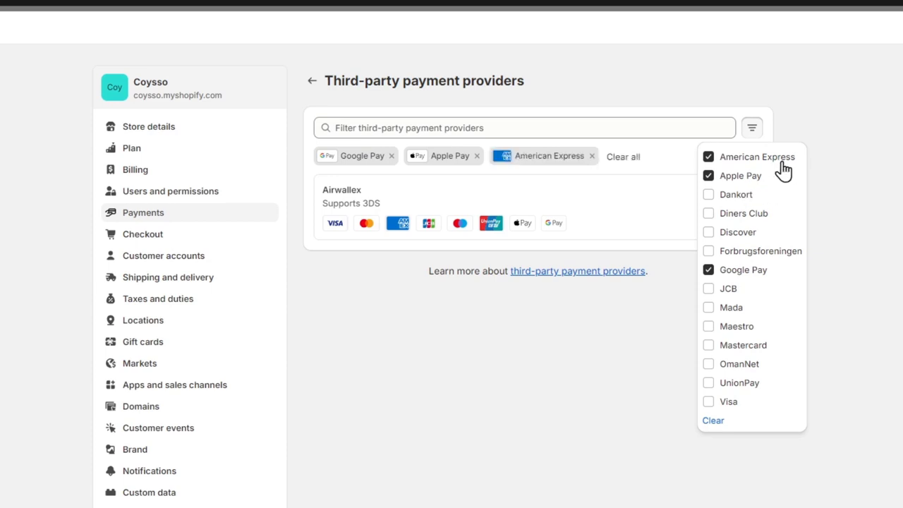
left_click(747, 404)
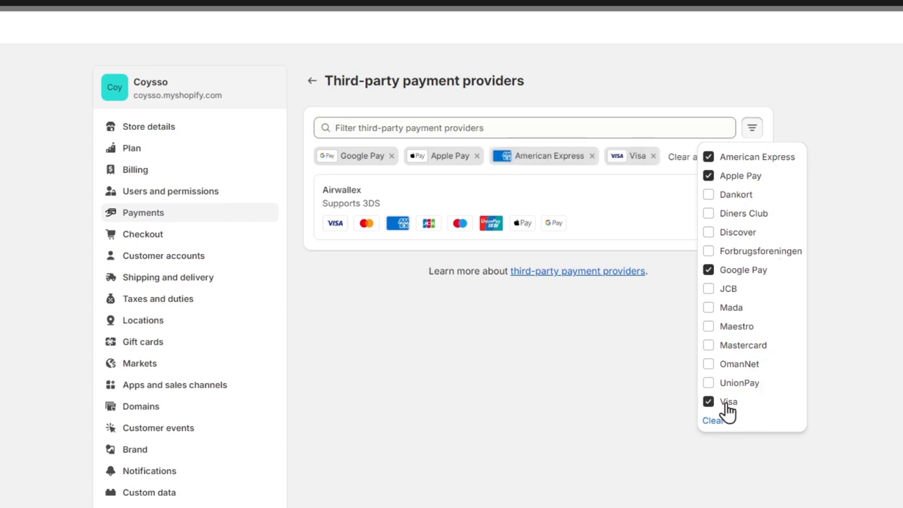
left_click(745, 347)
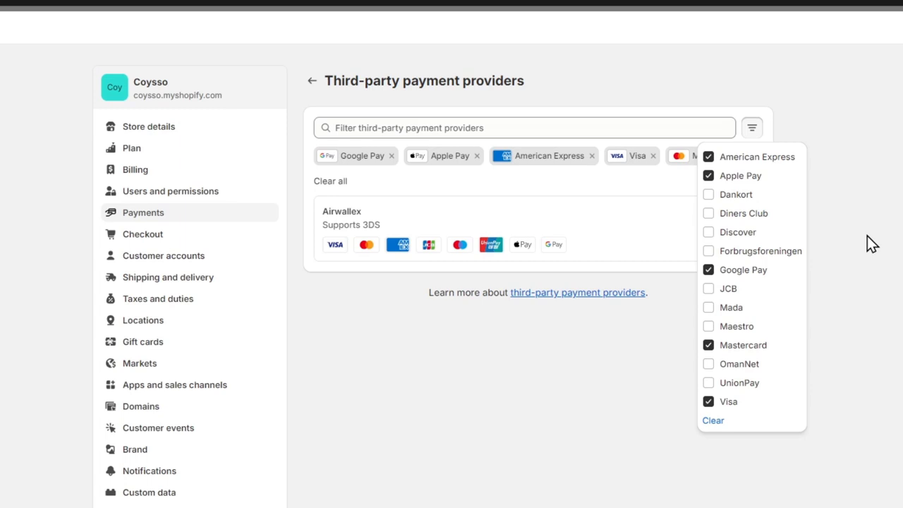
Show the Airwallex provider page with its About Airwallex description expanded.
left_click(391, 219)
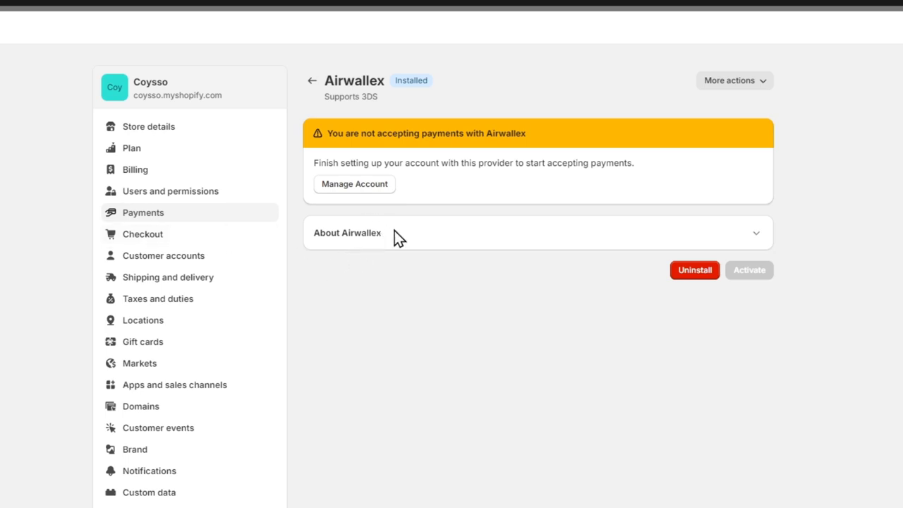
left_click(762, 241)
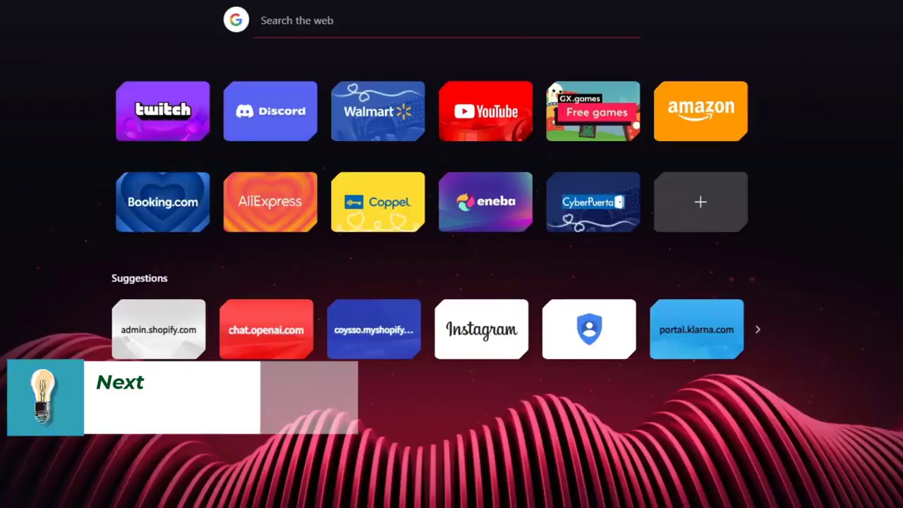
Visit klarna.com, allow all cookies, browse it, then return to Shopify Payments settings.
key("Return")
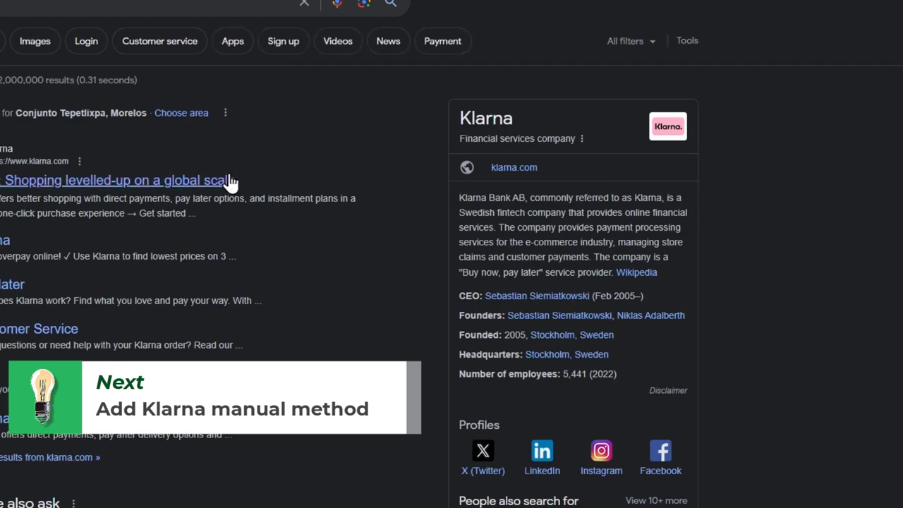
left_click(229, 179)
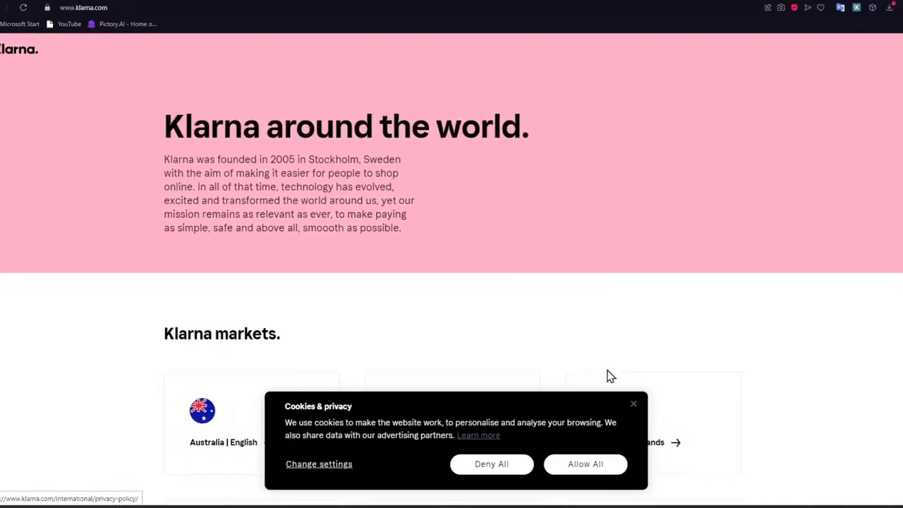
left_click(580, 447)
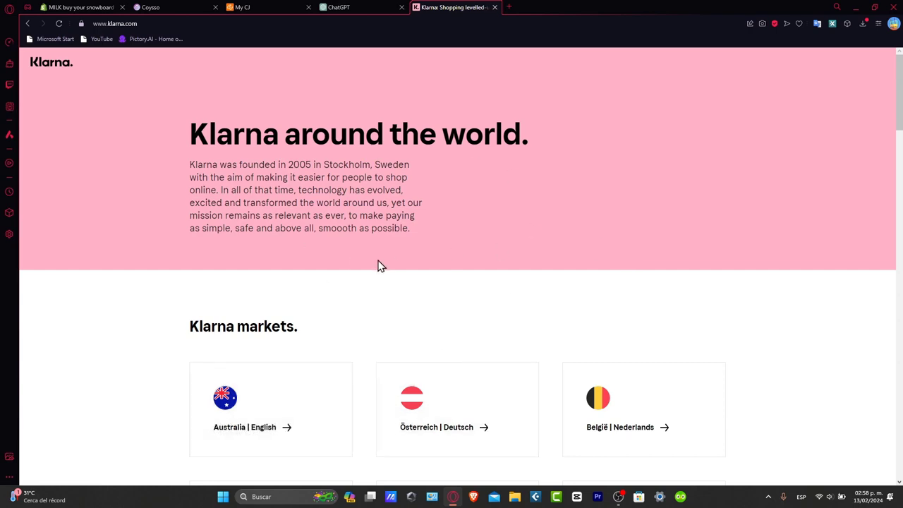
scroll(378, 267, "down", 5)
scroll(379, 268, "down", 20)
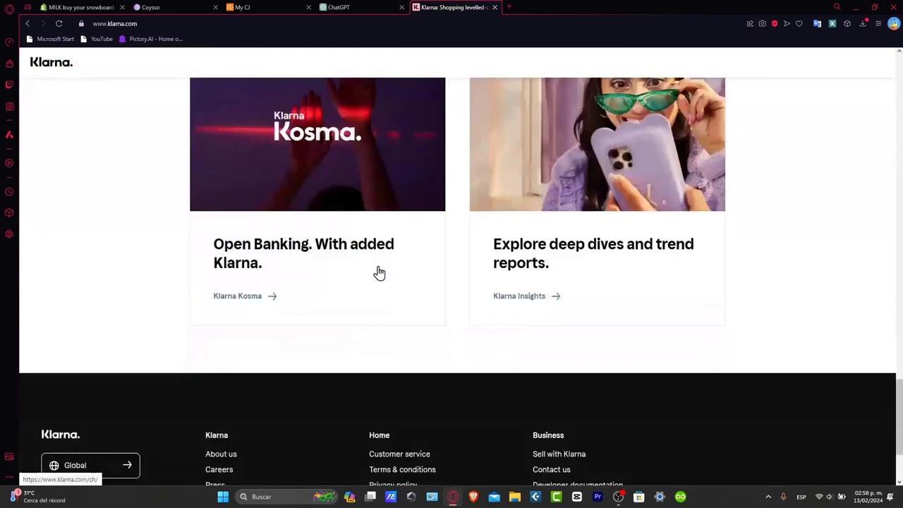
left_click(96, 7)
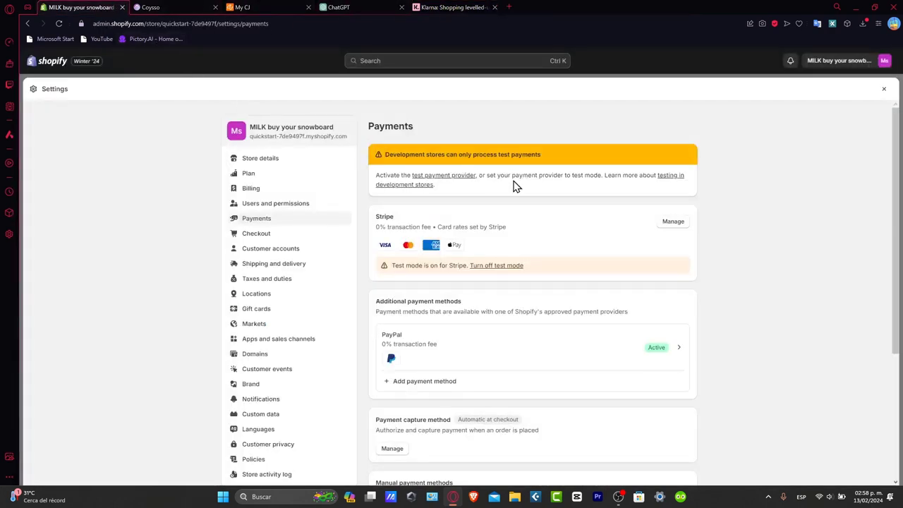
Create a custom manual payment method named KLARNA.
scroll(601, 198, "down", 3)
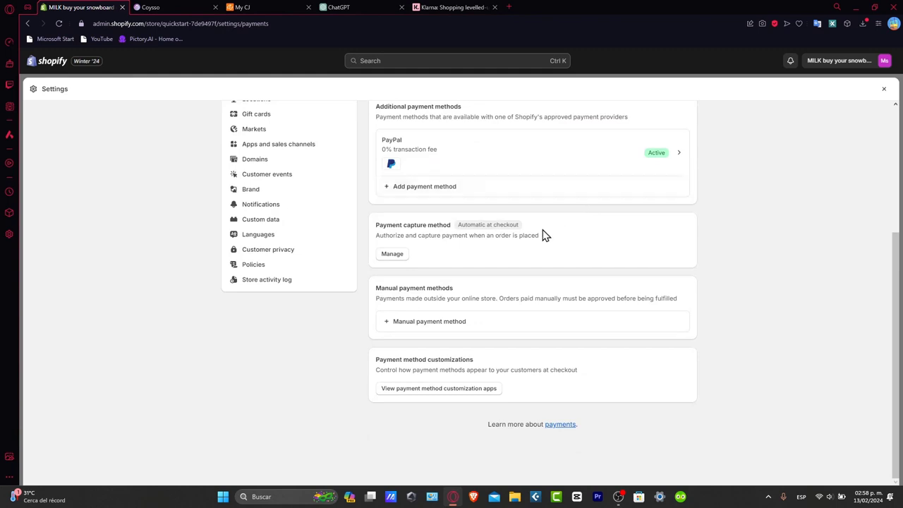
left_click(436, 324)
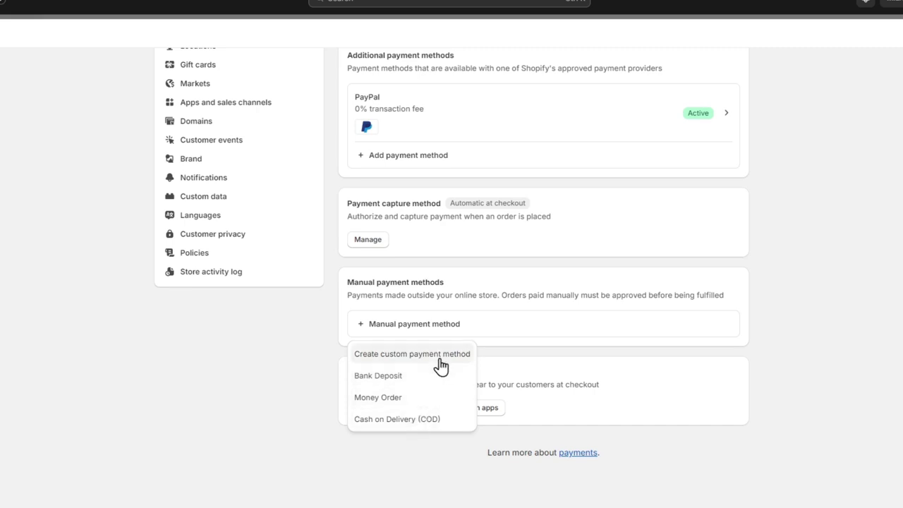
left_click(440, 354)
left_click(387, 158)
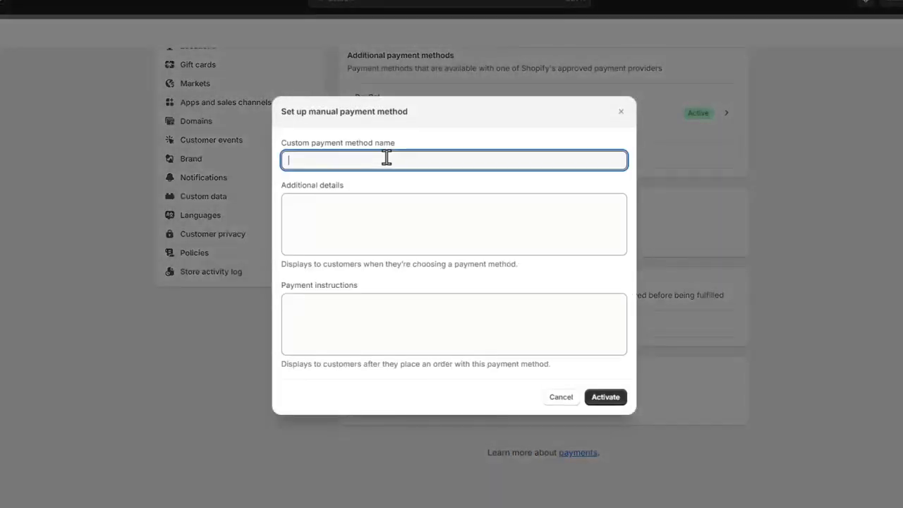
type("KLARNA")
Type a note that the method is provided by Klarna in Additional details, then select it.
left_click(427, 208)
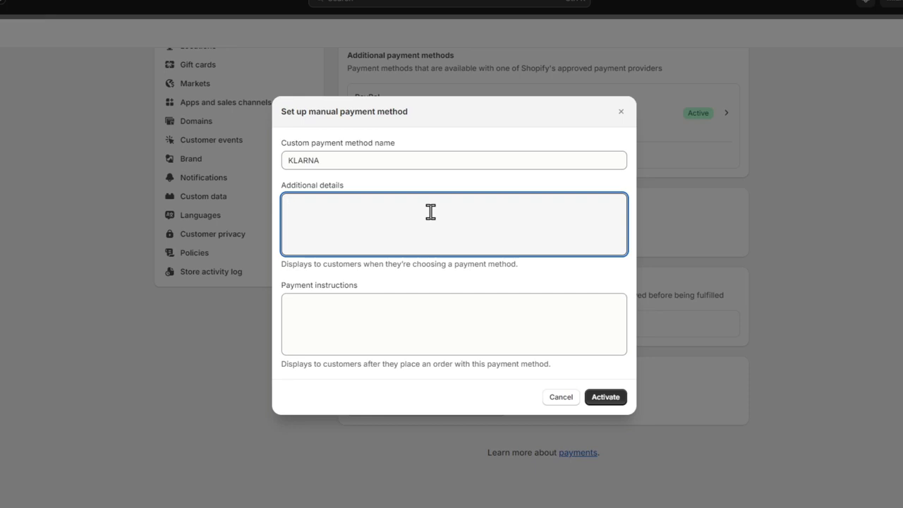
type("this methodd")
key("BackSpace")
key("BackSpace")
type("d i")
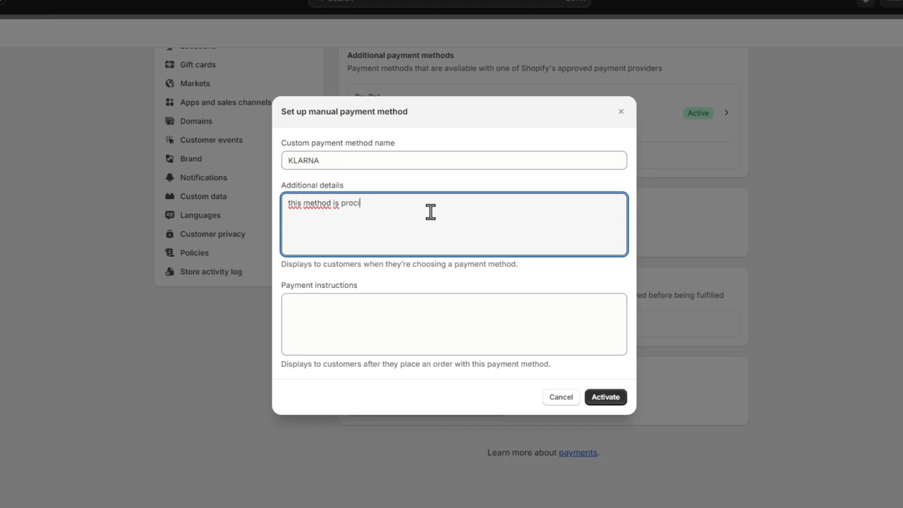
type("s proidided by klarna and ")
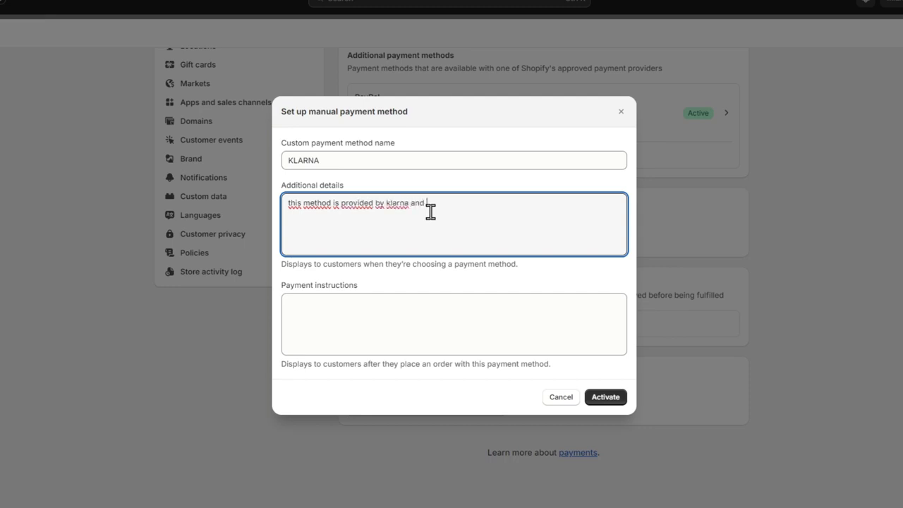
type("follo0w the isntruct")
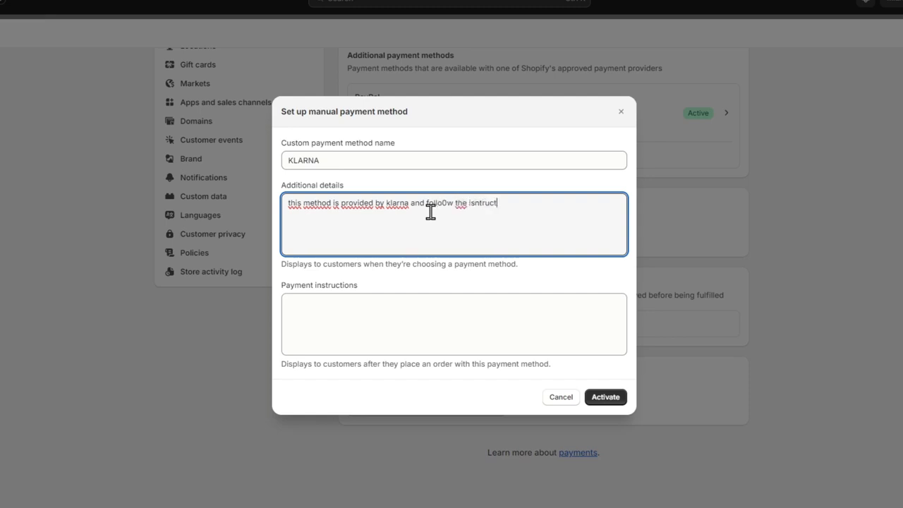
left_click_drag(500, 205, 285, 187)
Clear the additional details and write five numbered Klarna payment instructions, ending with invoice and tracking code.
key("BackSpace")
left_click(370, 316)
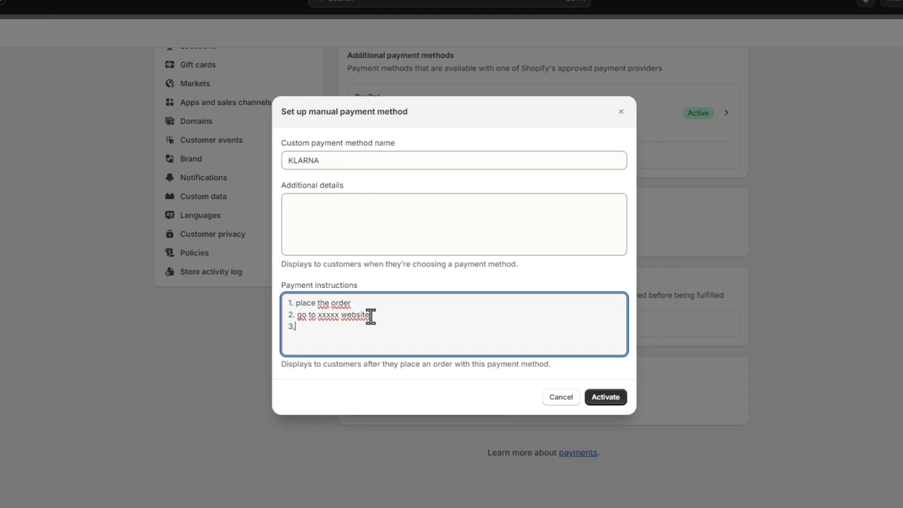
type("ke the paymetn")
key("BackSpace")
type("nt with the ")
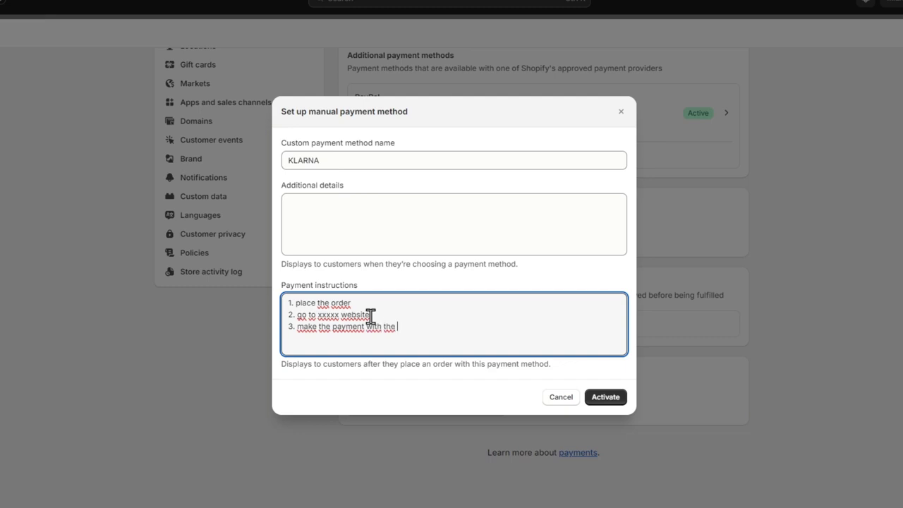
type("rode")
key("BackSpace")
key("BackSpace")
key("BackSpace")
key("BackSpace")
key("ctrl+v")
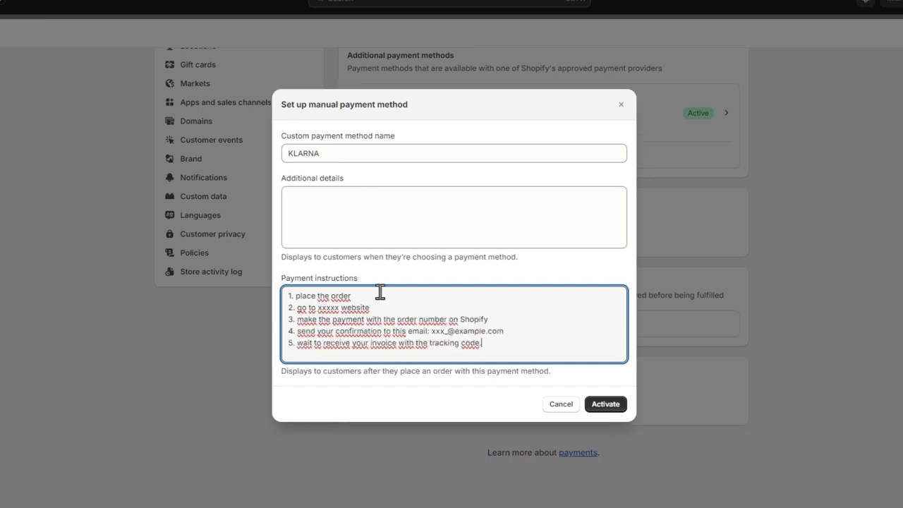
left_click(357, 234)
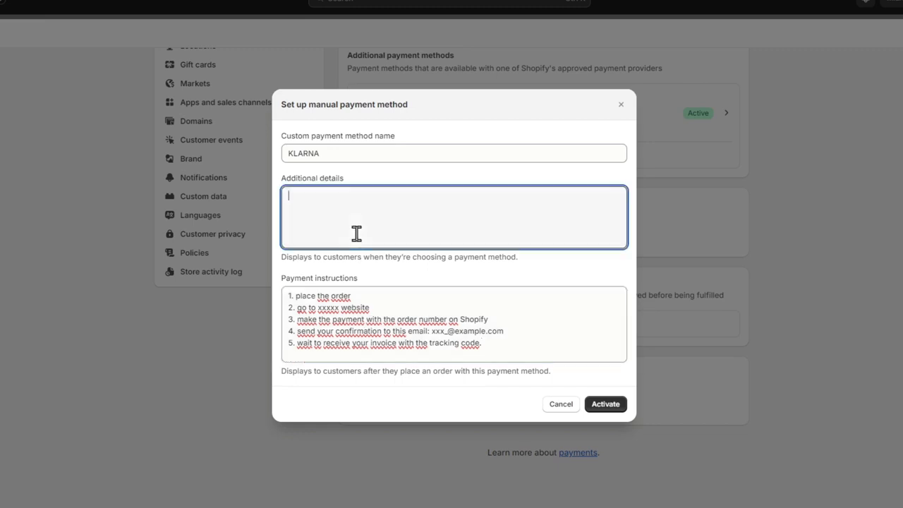
Activate the KLARNA payment method and return to the top of the Payments page.
left_click(614, 403)
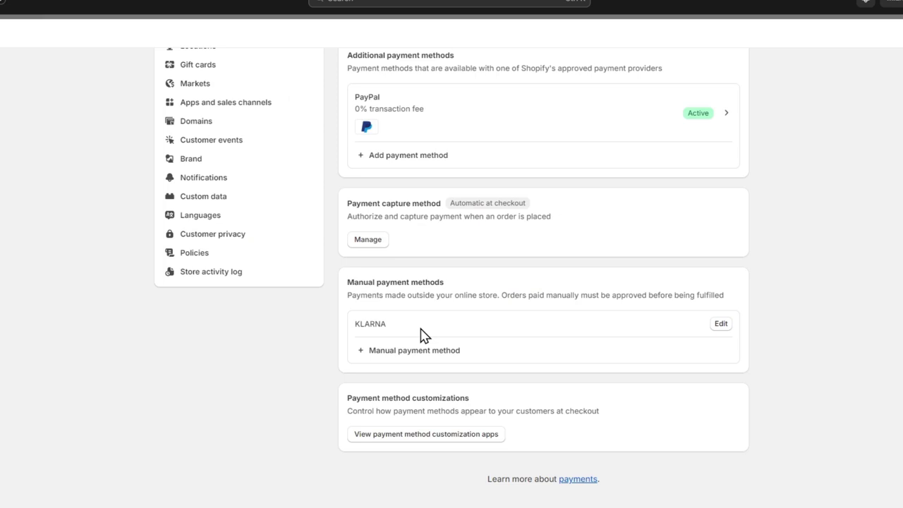
scroll(645, 335, "up", 2)
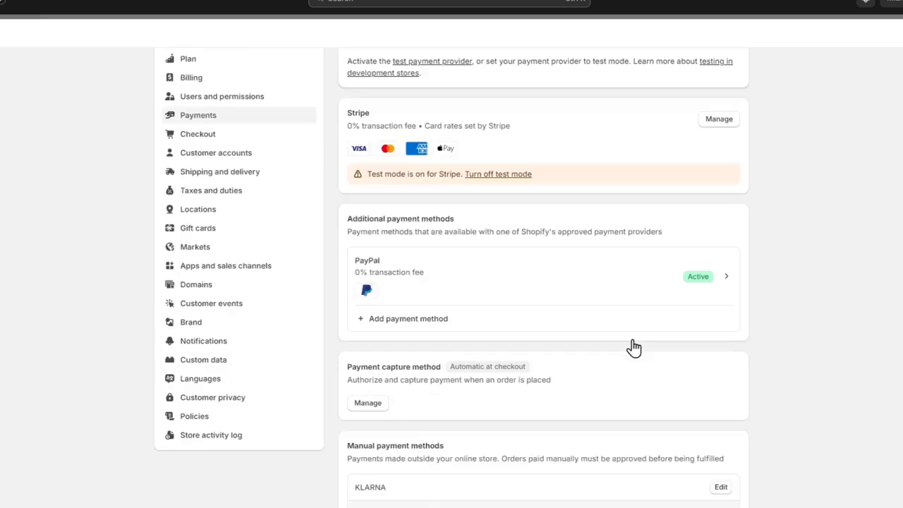
scroll(633, 347, "up", 1)
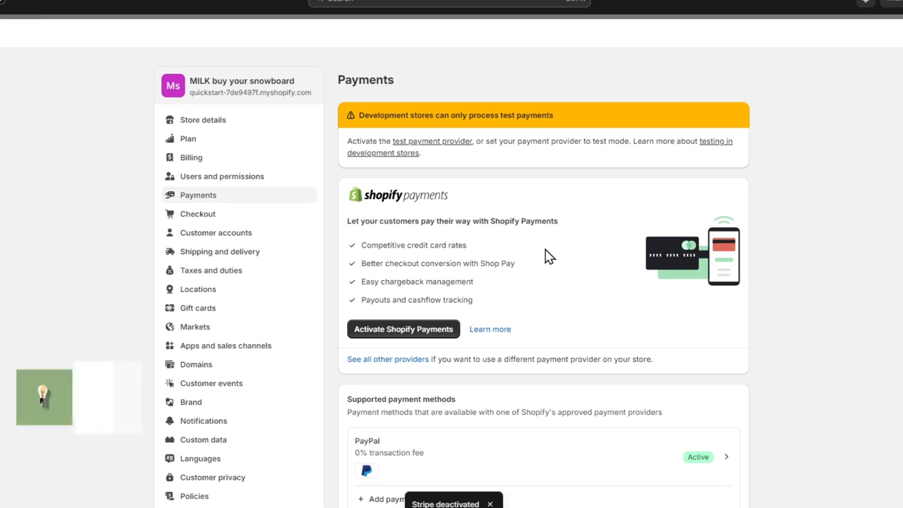
left_click_drag(354, 195, 455, 204)
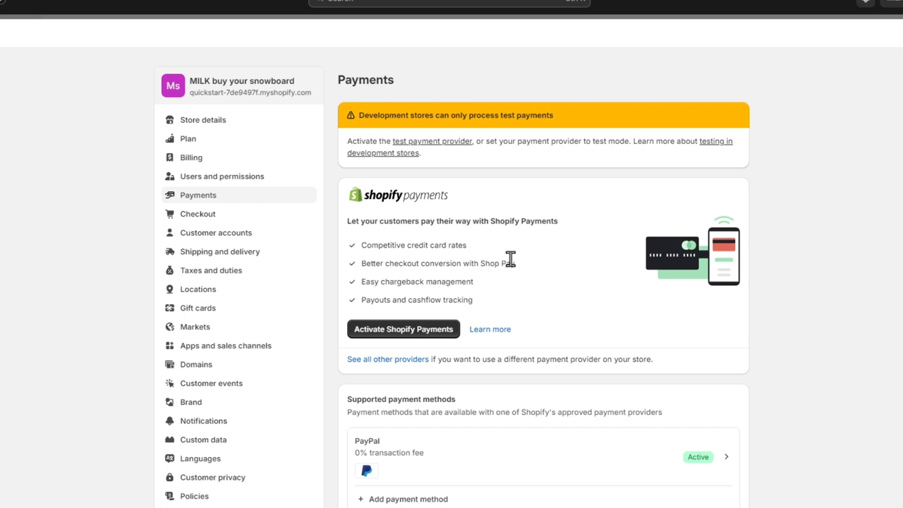
scroll(510, 260, "down", 3)
scroll(430, 426, "up", 3)
left_click(389, 362)
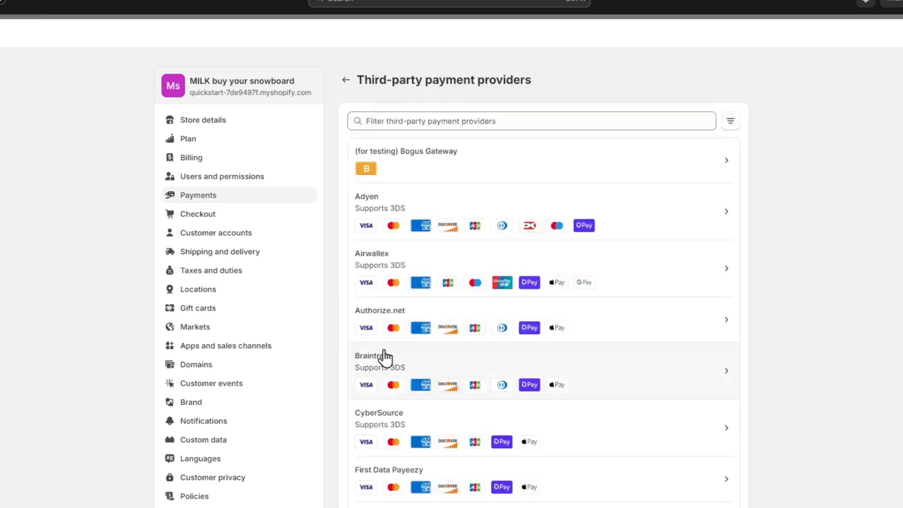
left_click(449, 122)
type("klarna")
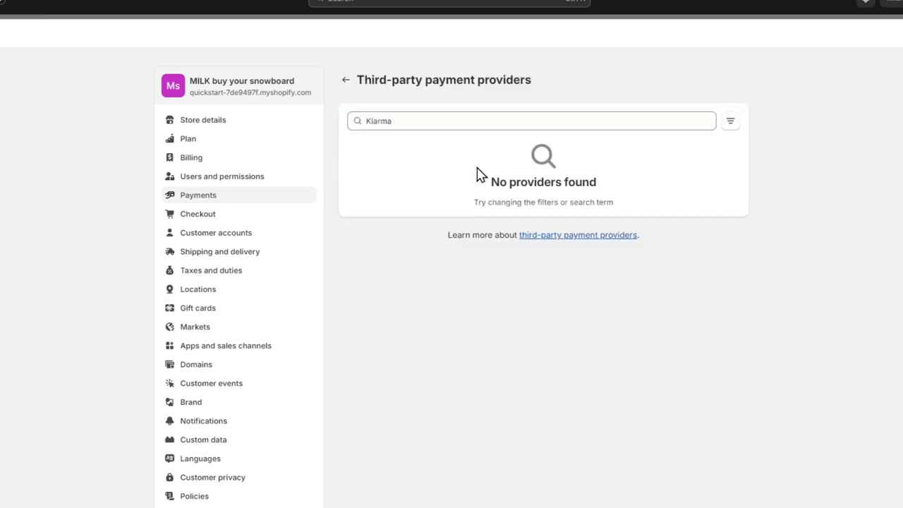
left_click(345, 80)
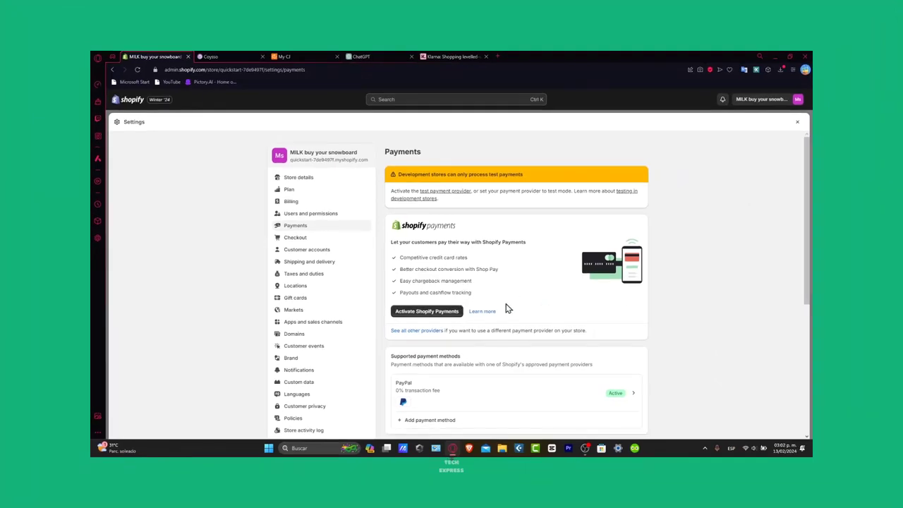
Try activating Shopify Payments, then exit Settings and open All stores from the store menu in a new tab.
left_click(458, 314)
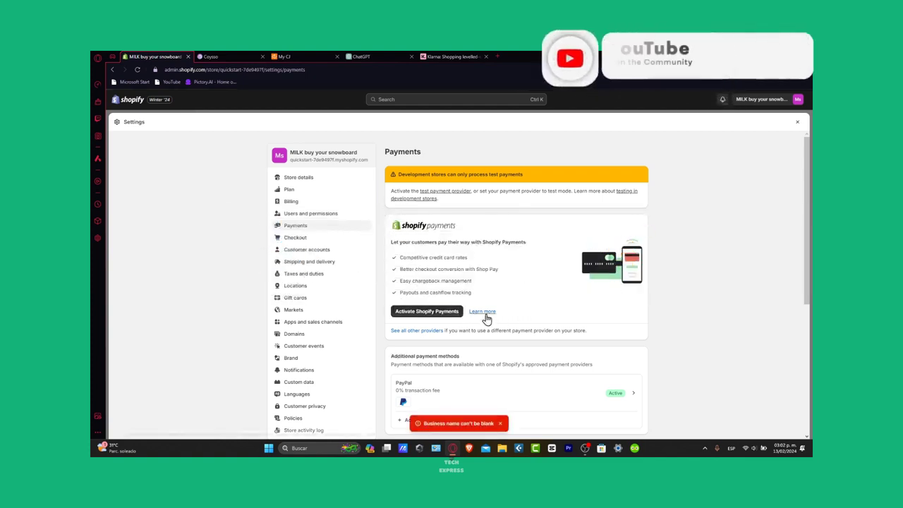
left_click(798, 122)
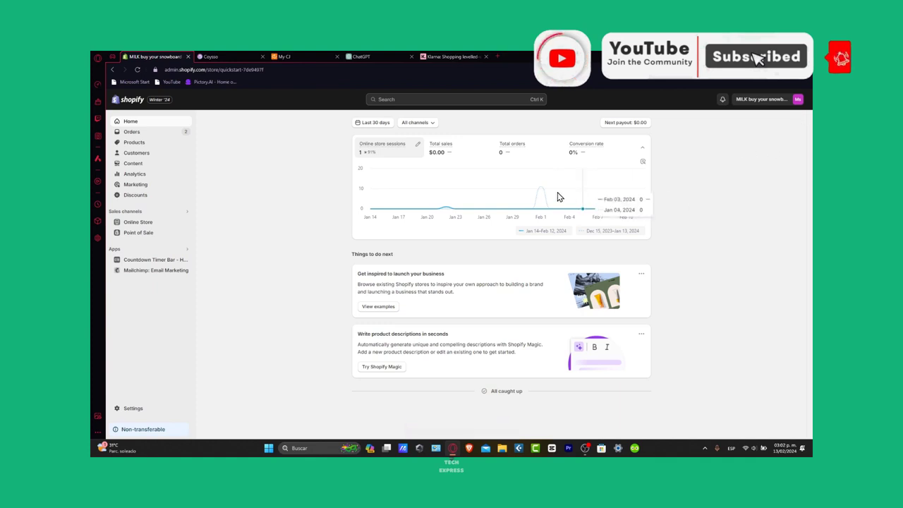
left_click(776, 101)
left_click(752, 137)
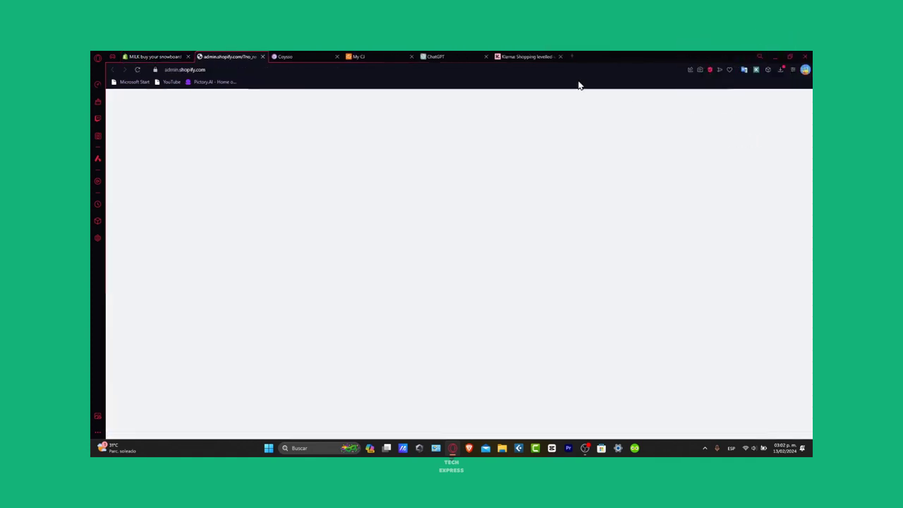